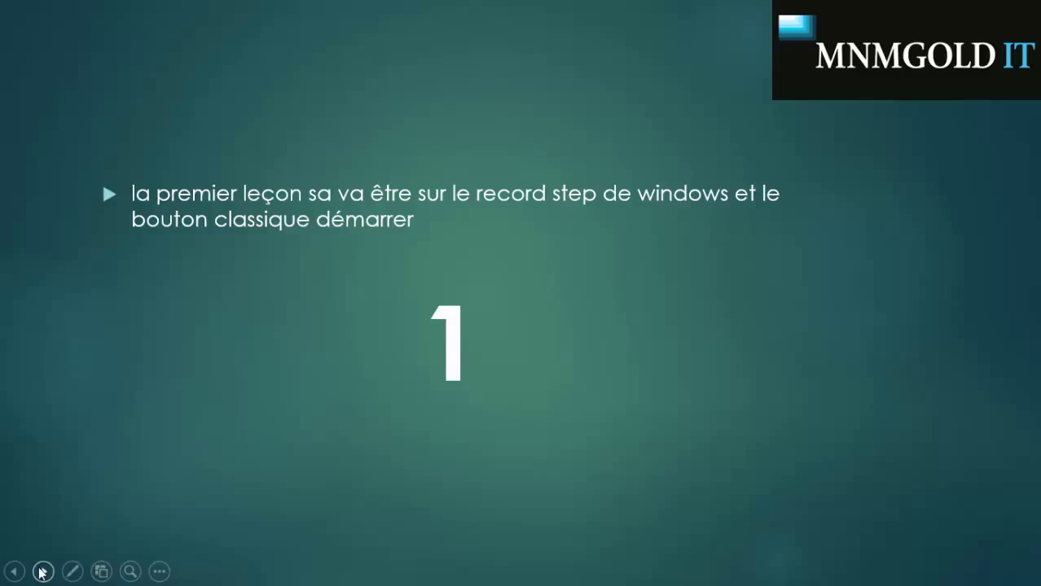
Advance through the remaining slides, end the slide show and minimize the presentation to show the desktop.
left_click(42, 571)
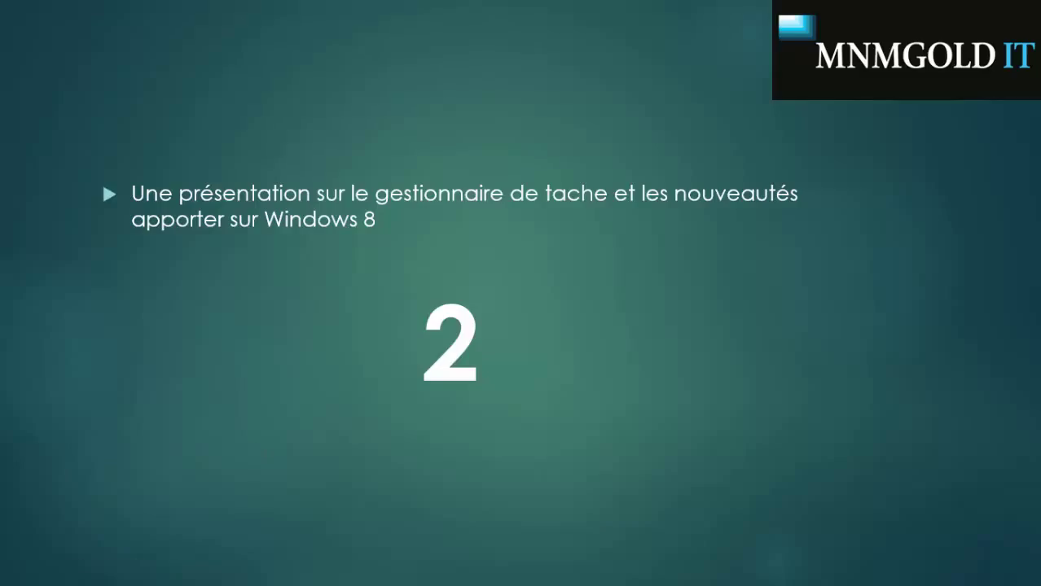
key("Right")
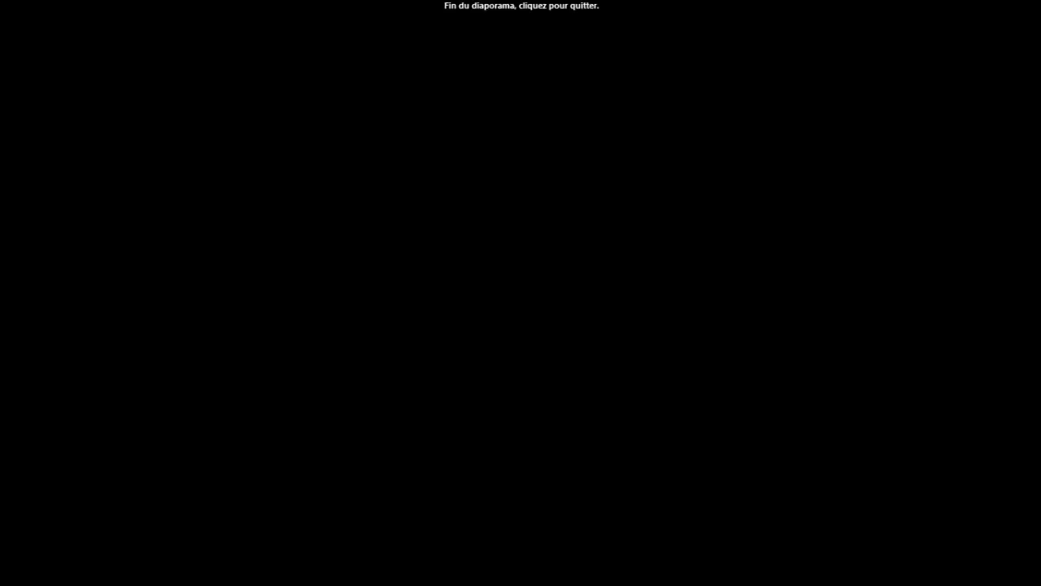
key("Right")
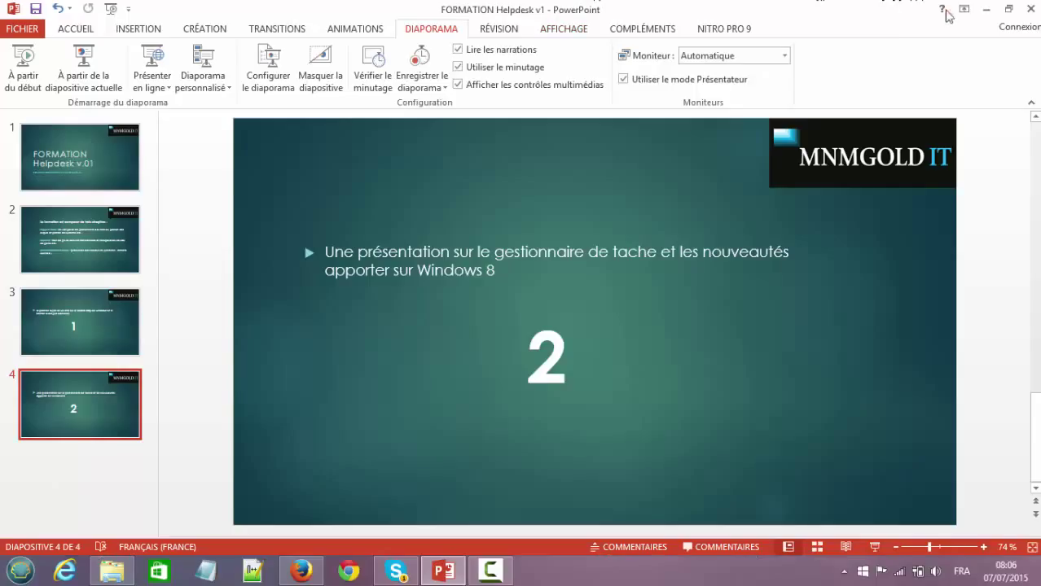
left_click(986, 8)
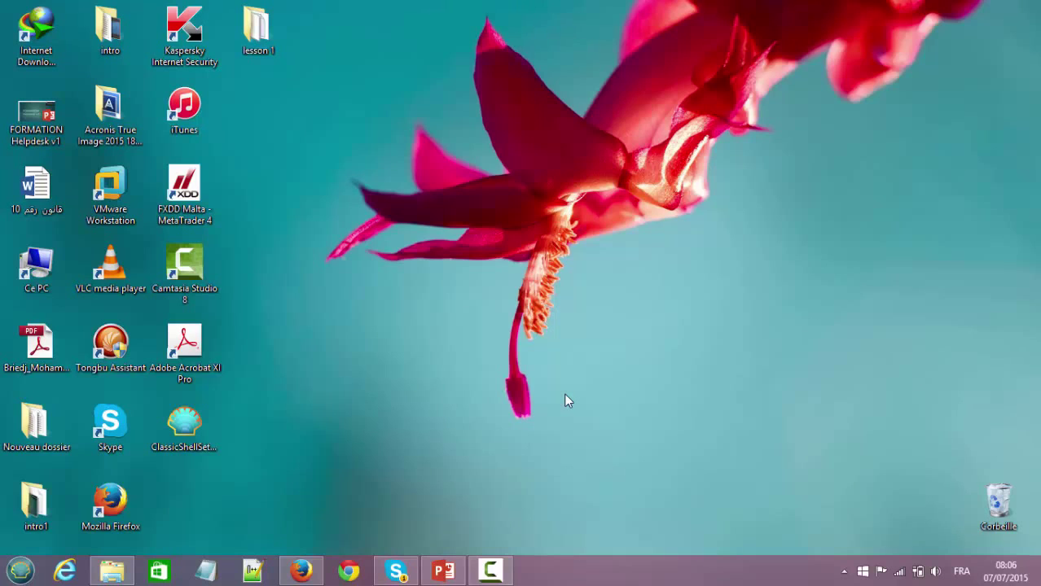
Open the Windows Task Manager over the desktop.
key("ctrl+shift+Escape")
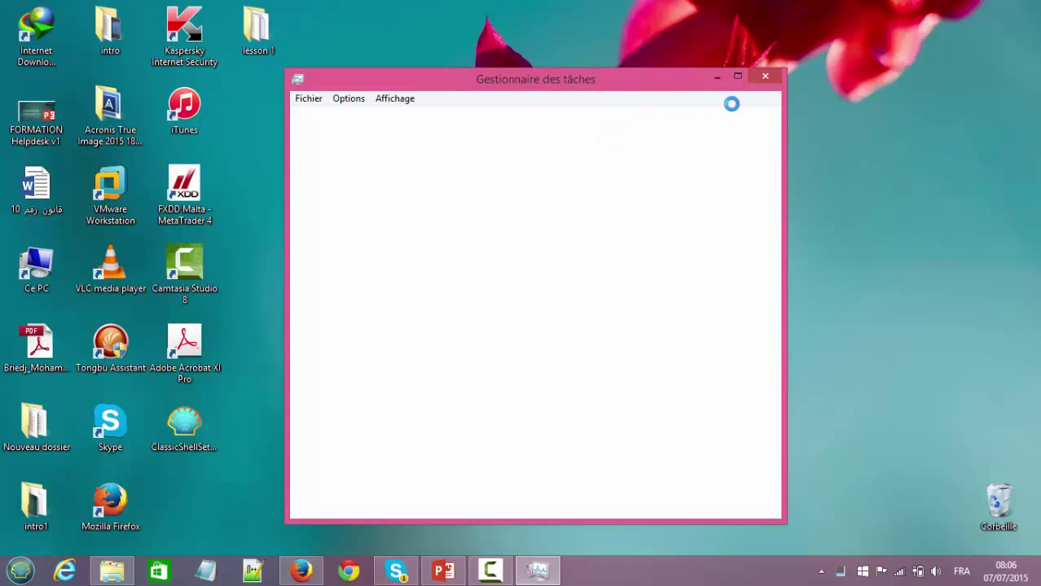
left_click(766, 77)
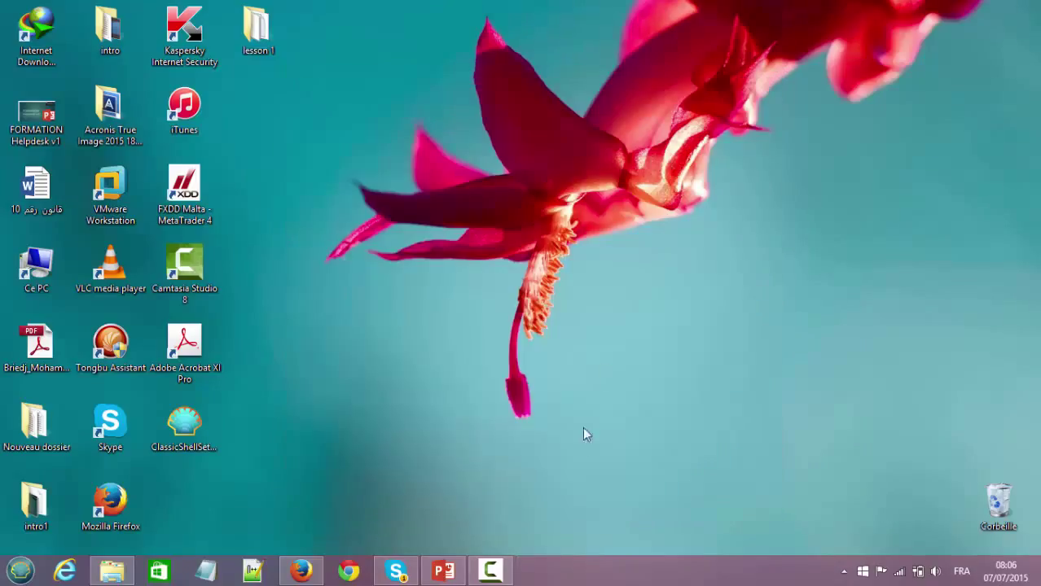
right_click(553, 577)
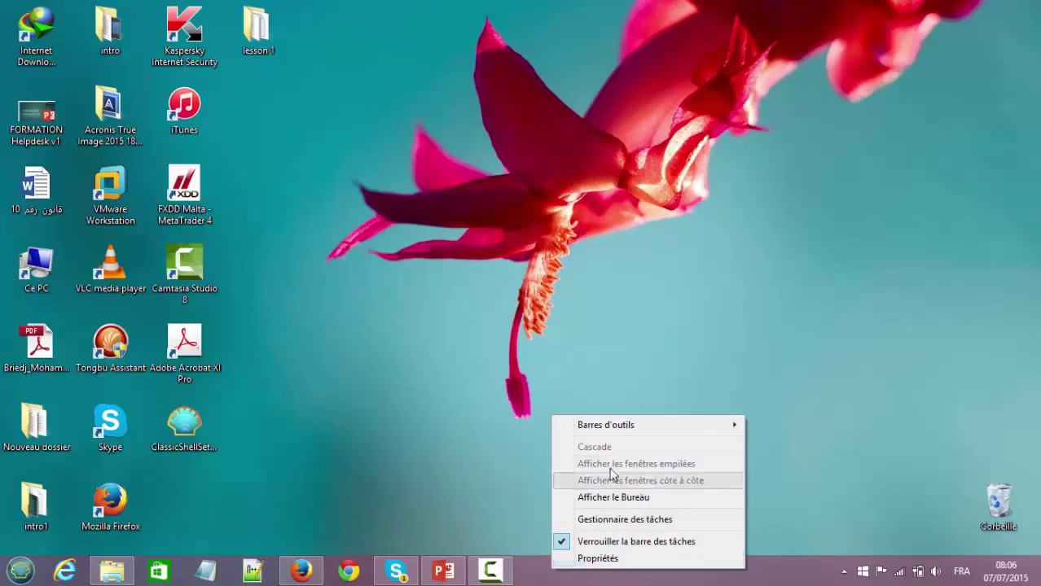
left_click(599, 520)
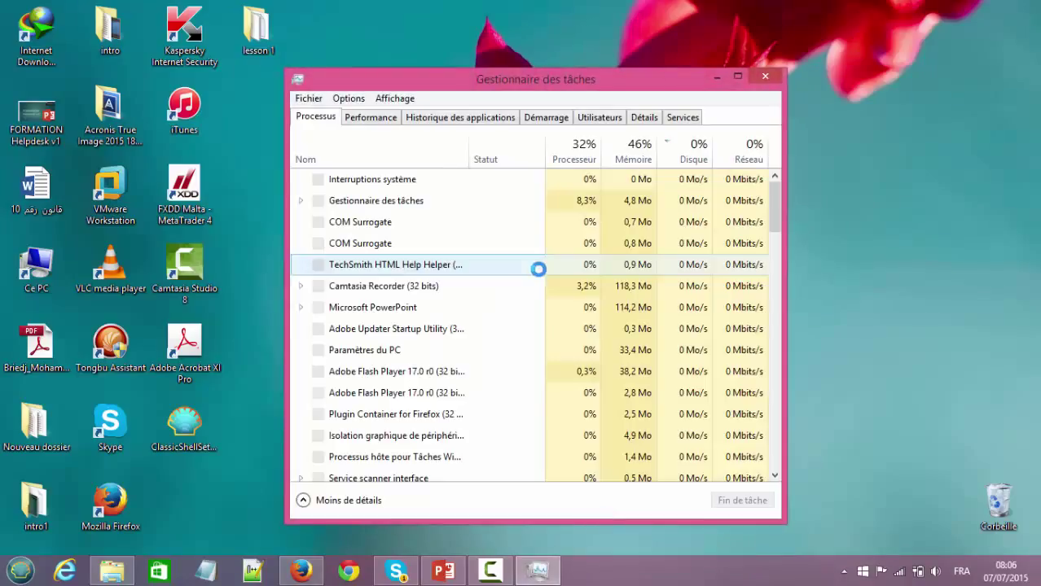
left_click_drag(369, 78, 400, 70)
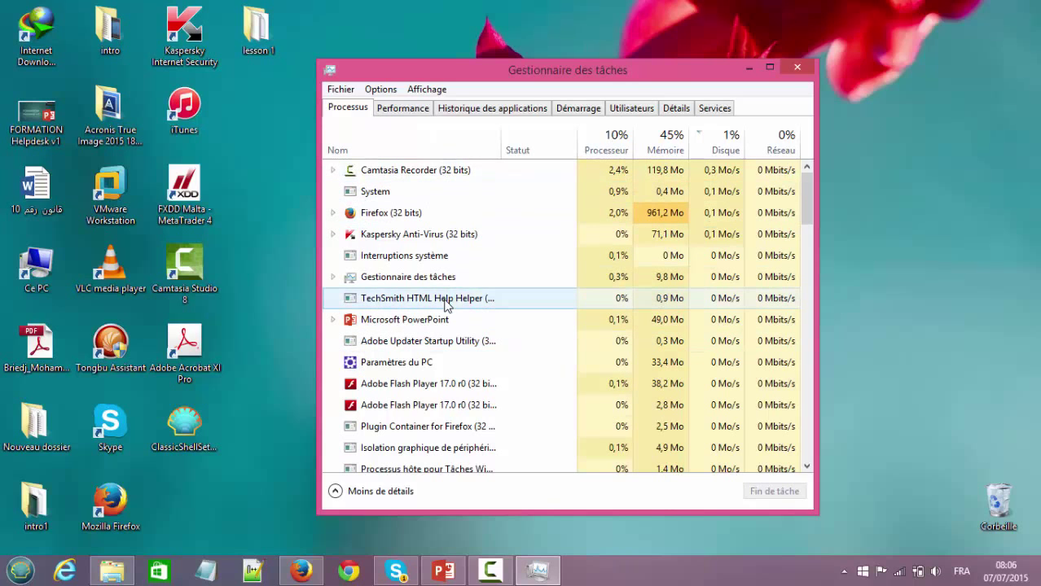
Examine the running processes with Firefox selected, switching the Task Manager to the reduced view and back to the detailed one.
left_click(398, 276)
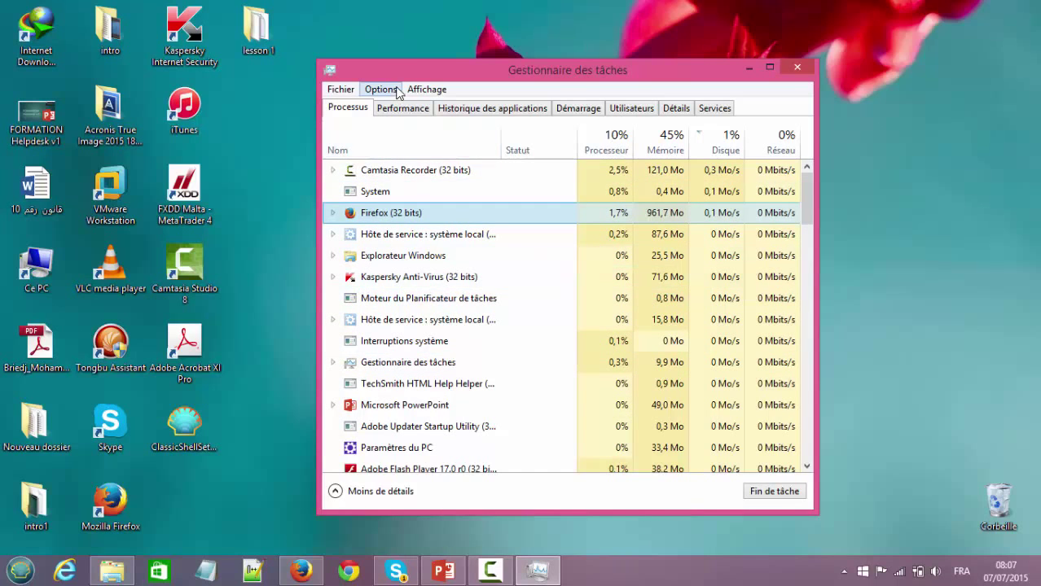
left_click_drag(397, 69, 386, 71)
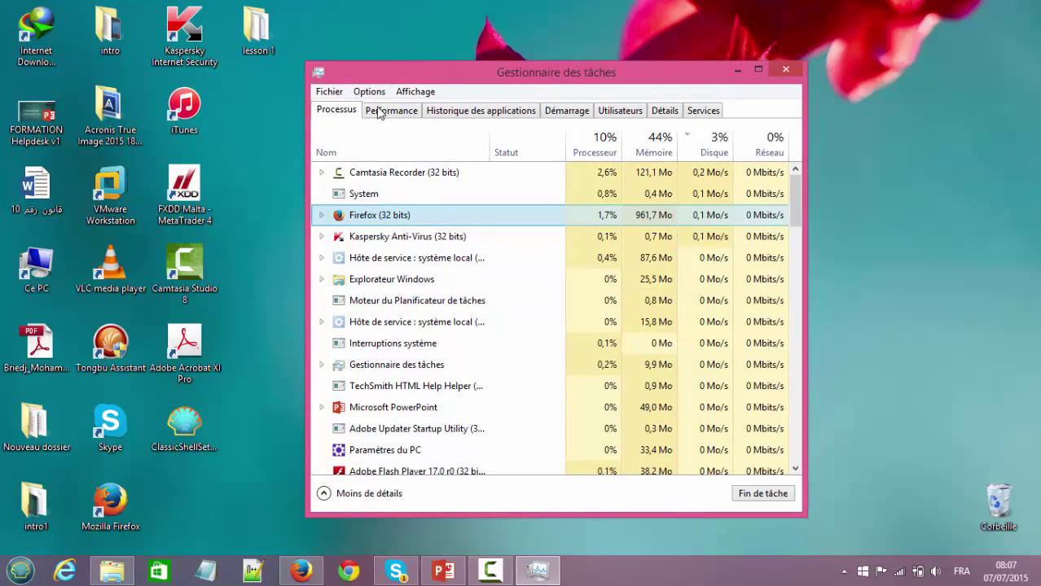
left_click(328, 494)
left_click(325, 319)
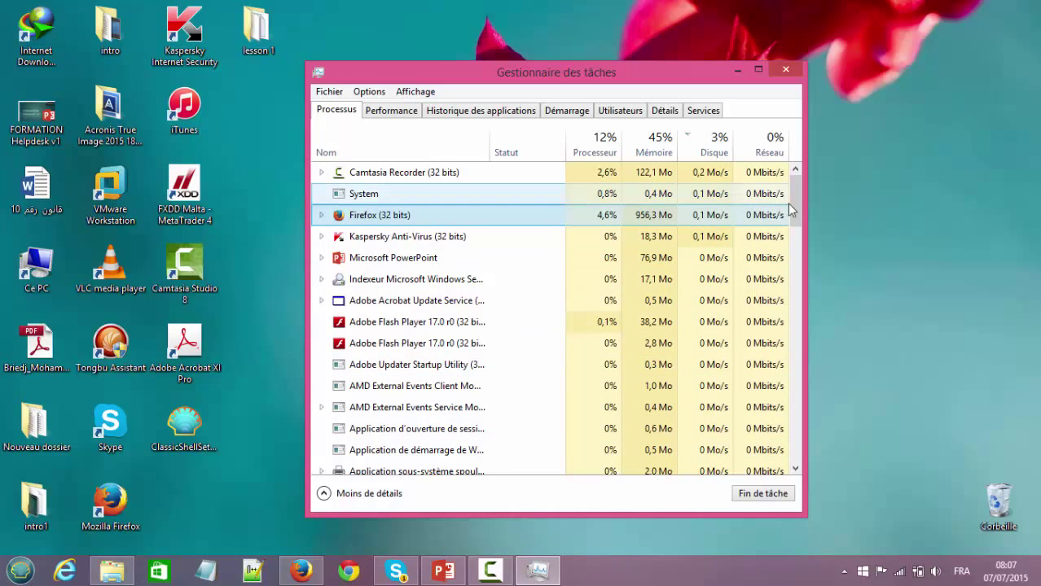
mouse_move(792, 202)
left_mouse_down()
mouse_move(793, 439)
mouse_move(795, 184)
left_mouse_up()
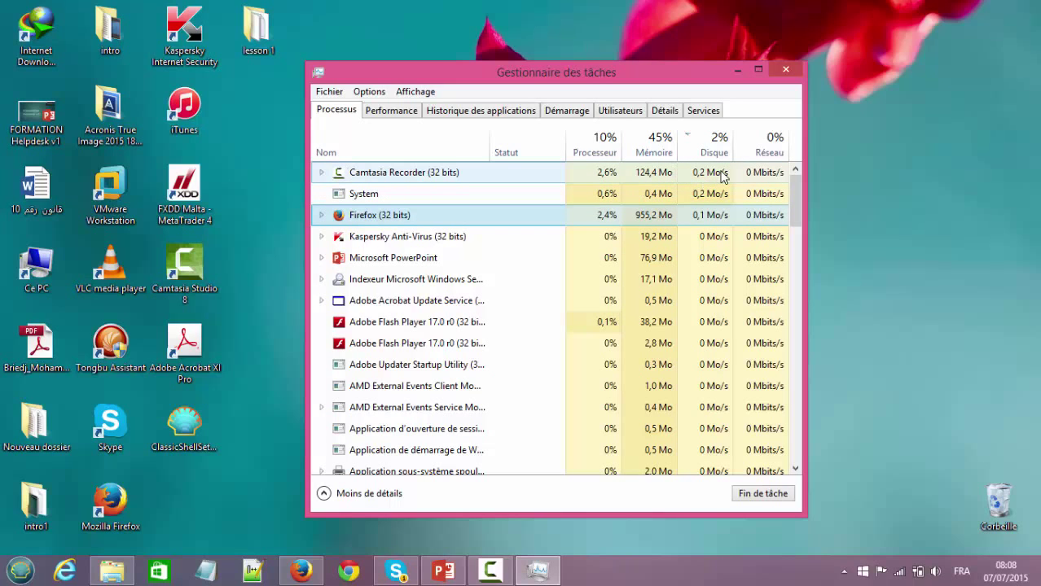
left_click_drag(796, 178, 796, 185)
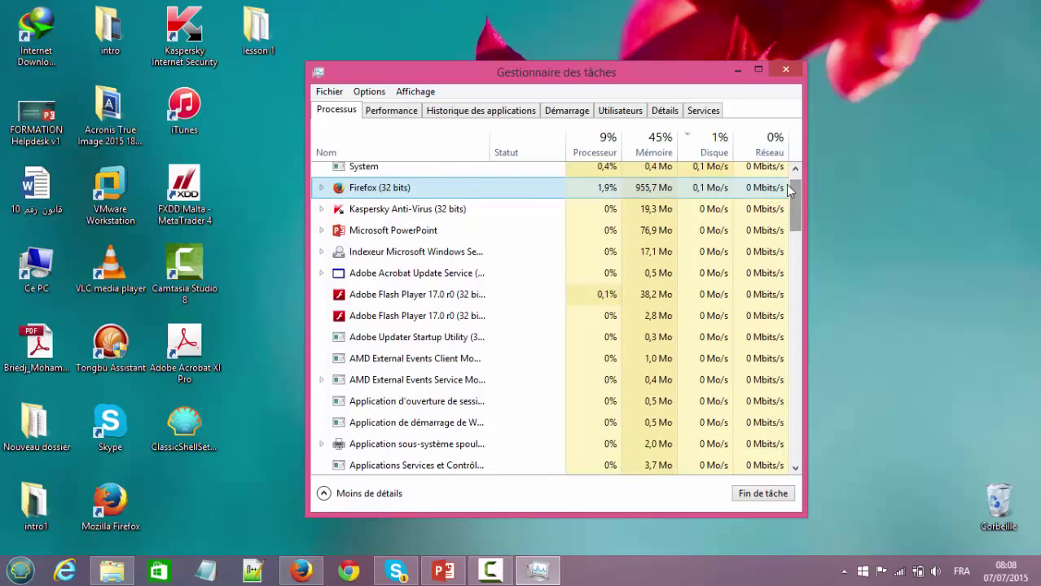
View the Task Manager's performance graphs for the processor, the memory and the Wi-Fi connection.
left_click(401, 113)
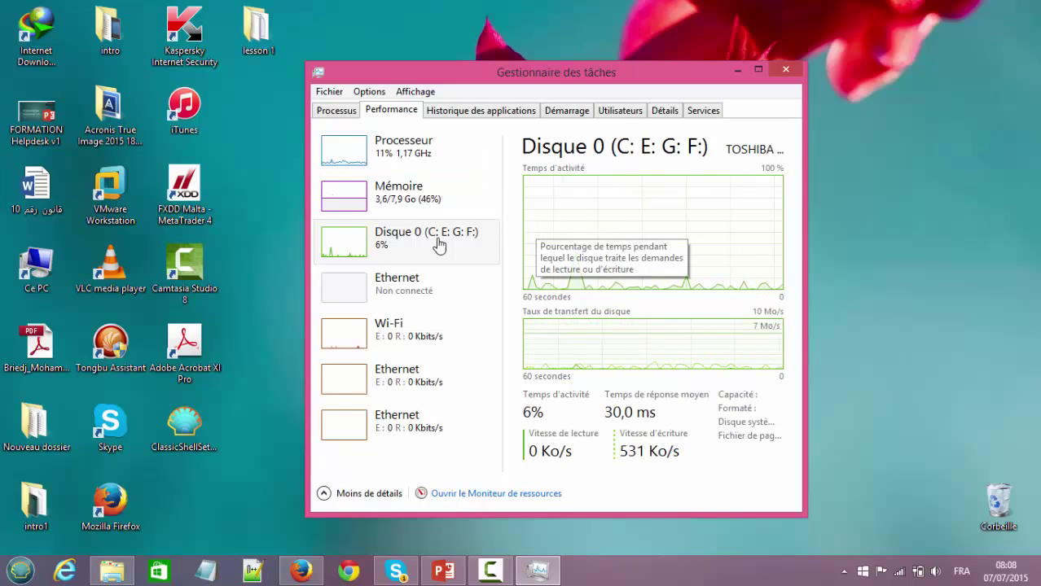
left_click(374, 159)
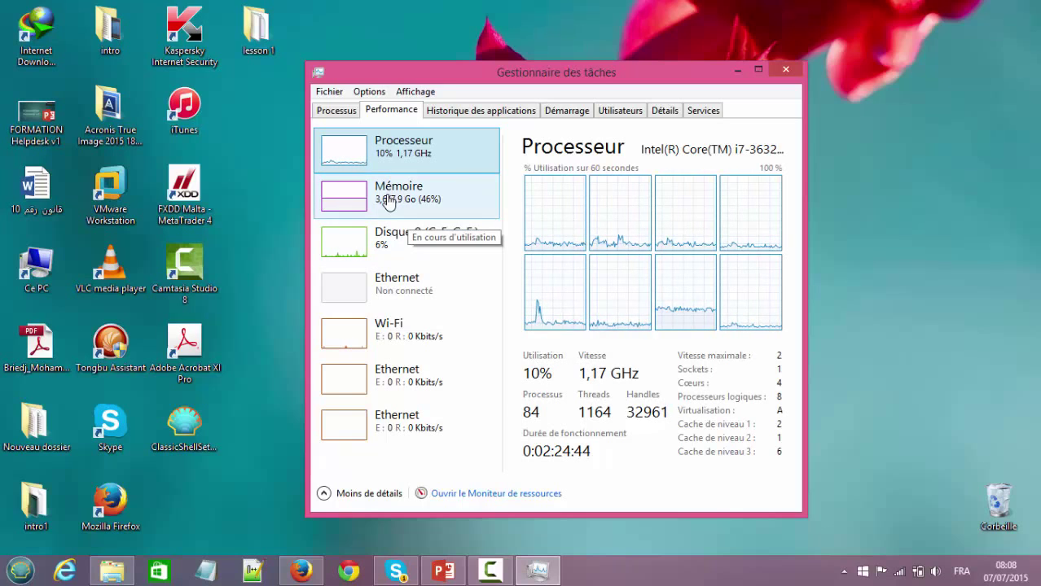
left_click(389, 203)
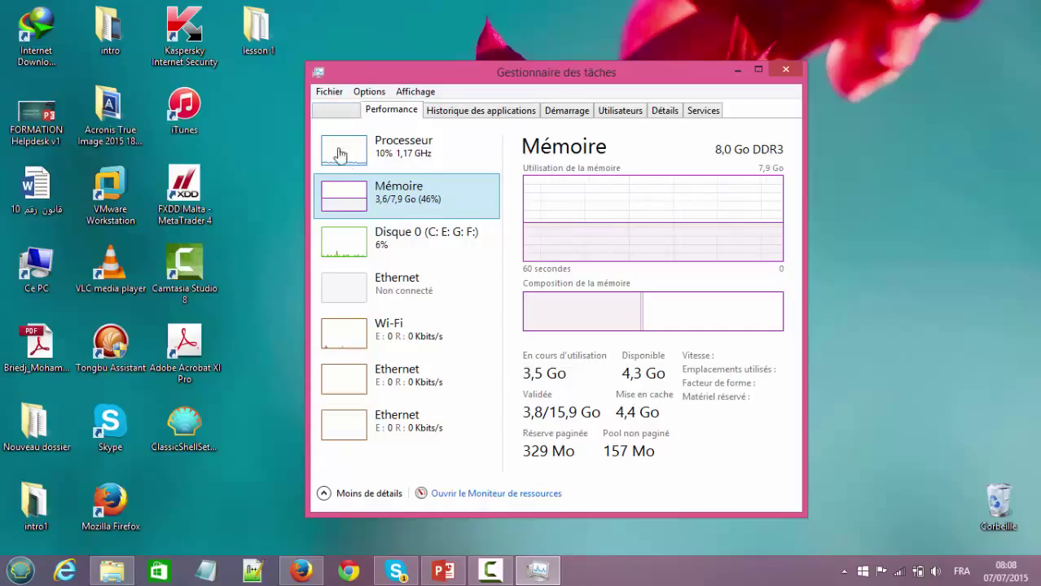
left_click(383, 343)
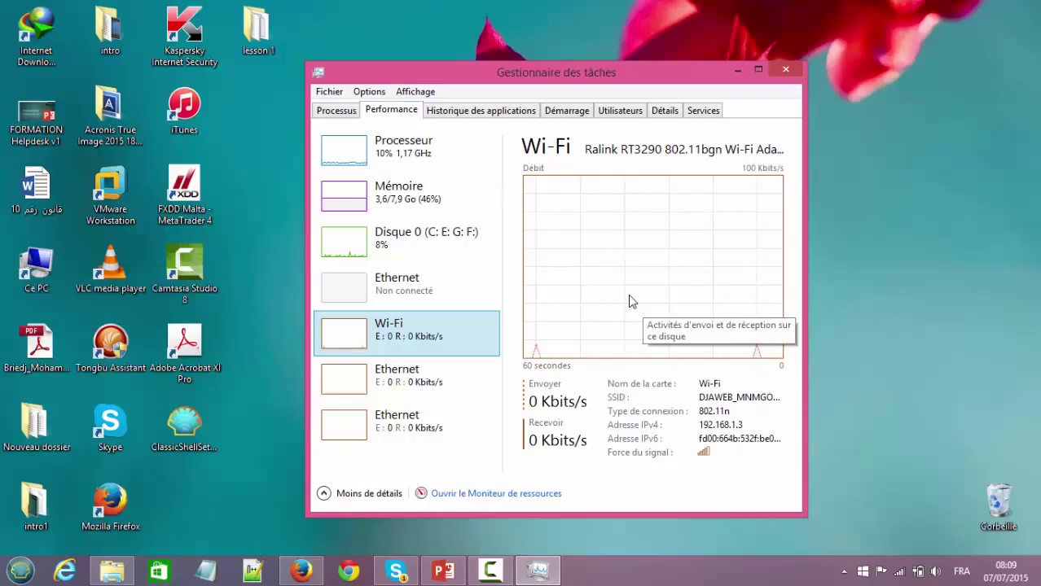
Switch to Mozilla Firefox, load google.com to generate network traffic, and minimize the browser to return to the Wi-Fi graph.
left_click(102, 509)
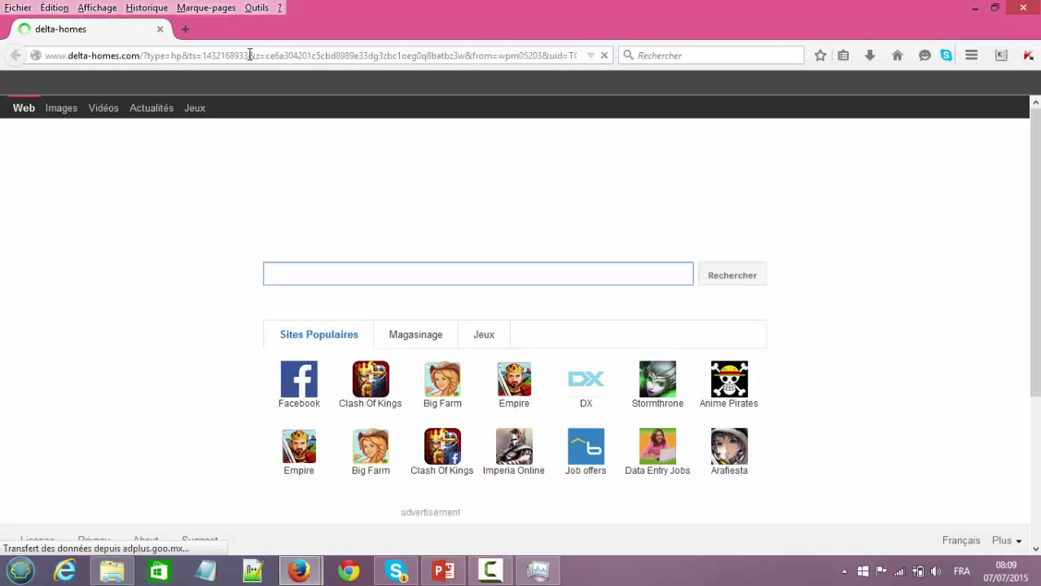
type("go")
left_click(249, 54)
double_click(249, 55)
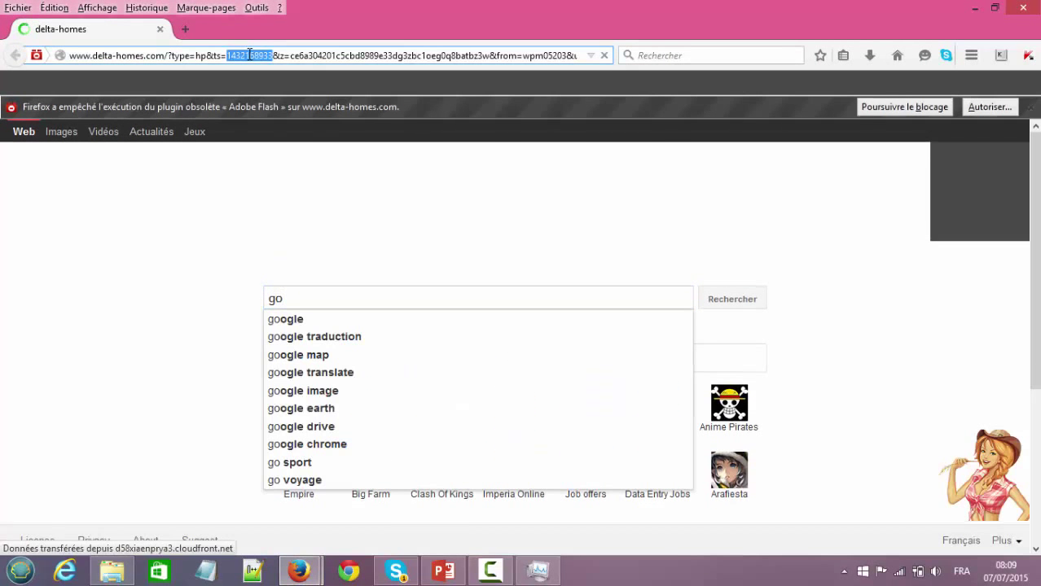
left_click(249, 55)
double_click(249, 54)
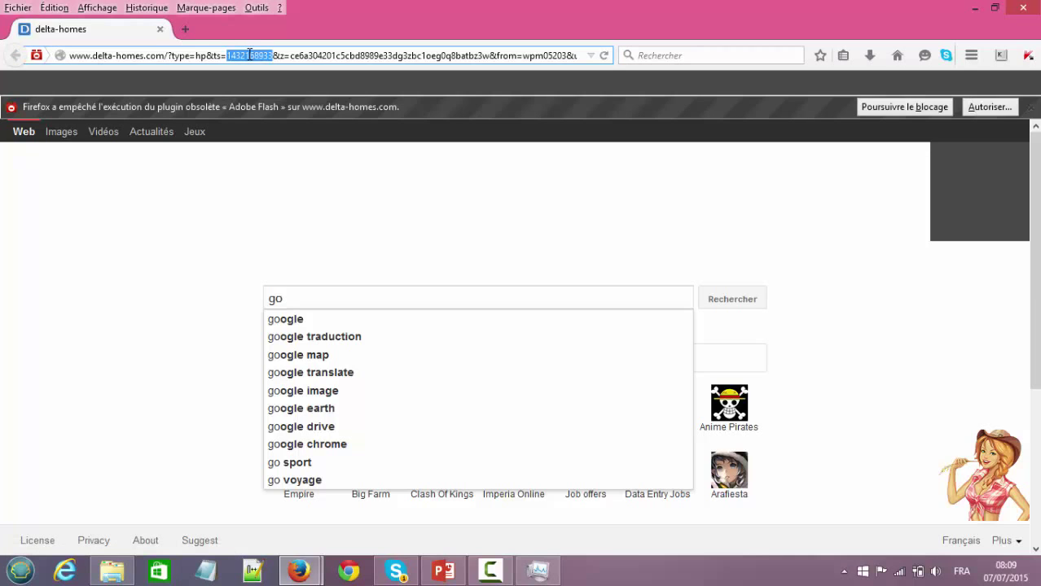
left_click(249, 54)
type("google.com/")
key("Return")
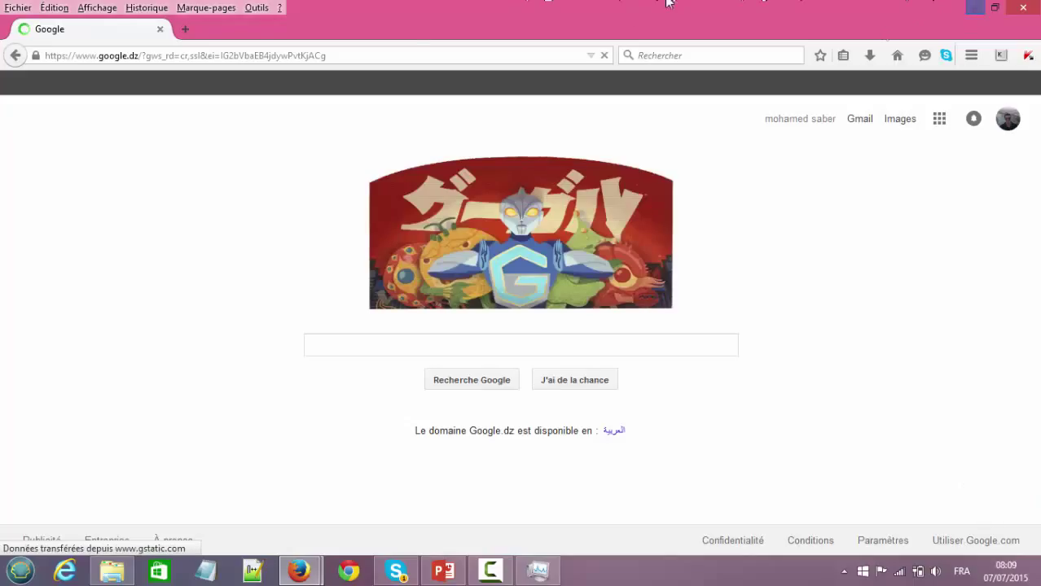
left_click(975, 7)
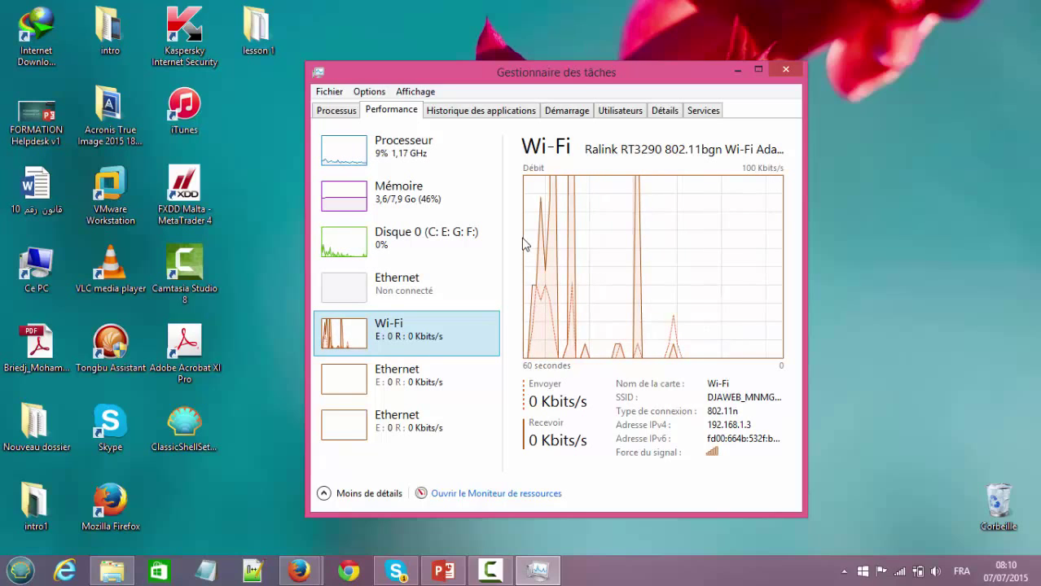
Review the application history, the startup programs and the signed-in users in the Task Manager.
left_click(474, 114)
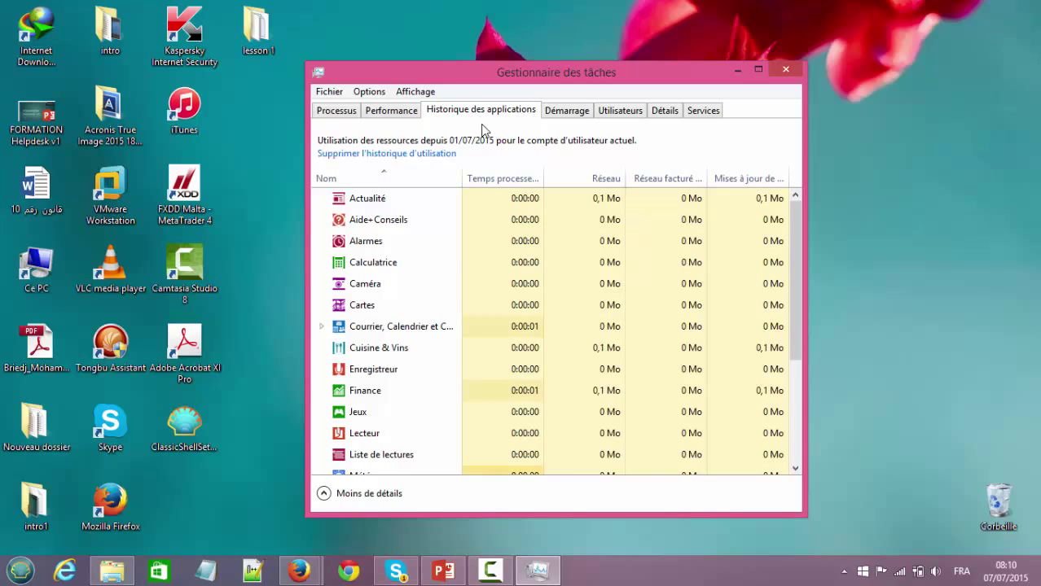
left_click(562, 113)
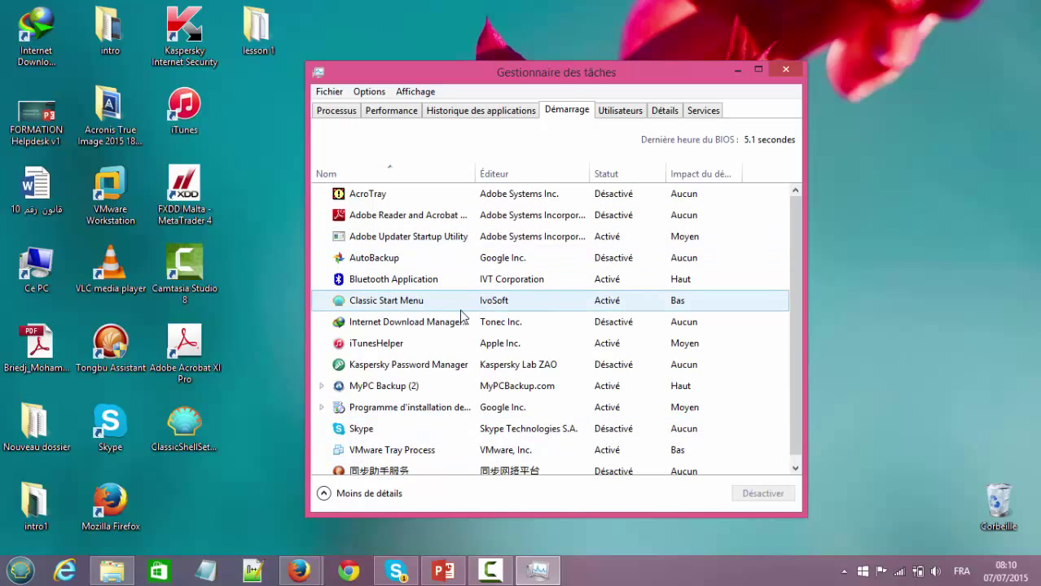
left_click(628, 115)
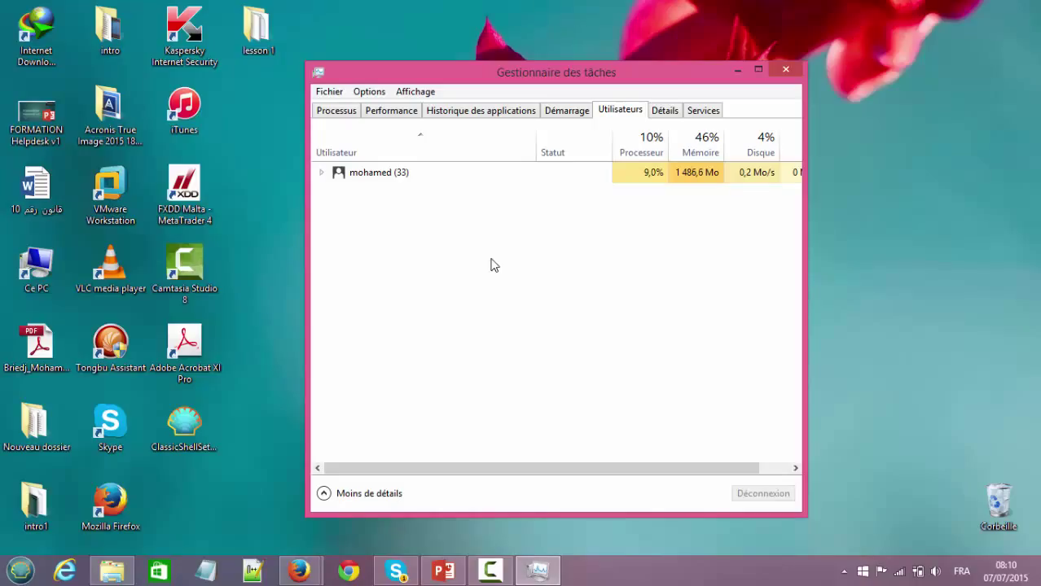
Display the detailed process list and widen its Statut column until the full status text fits.
left_click(666, 112)
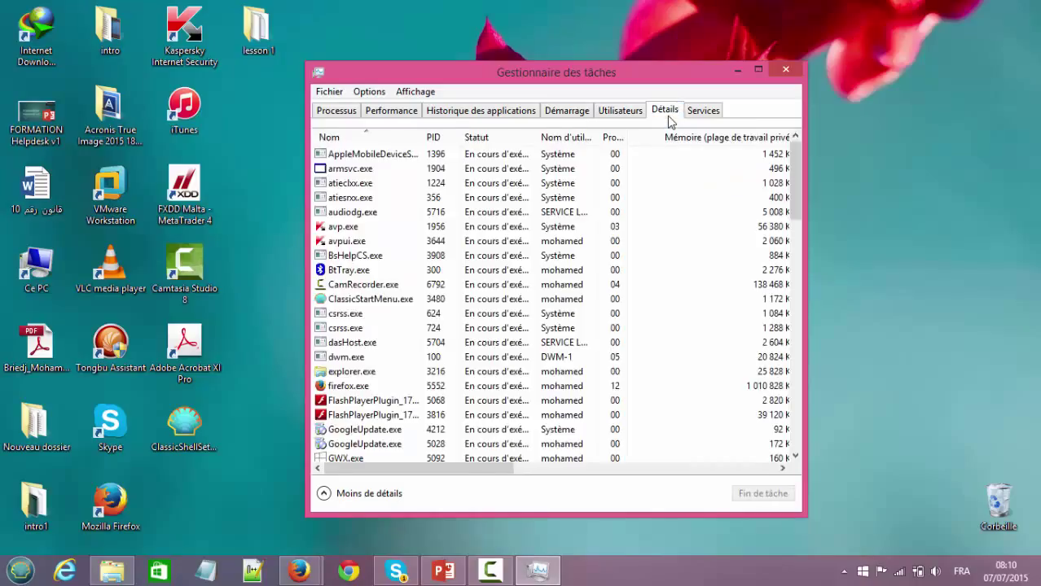
left_click_drag(523, 69, 522, 55)
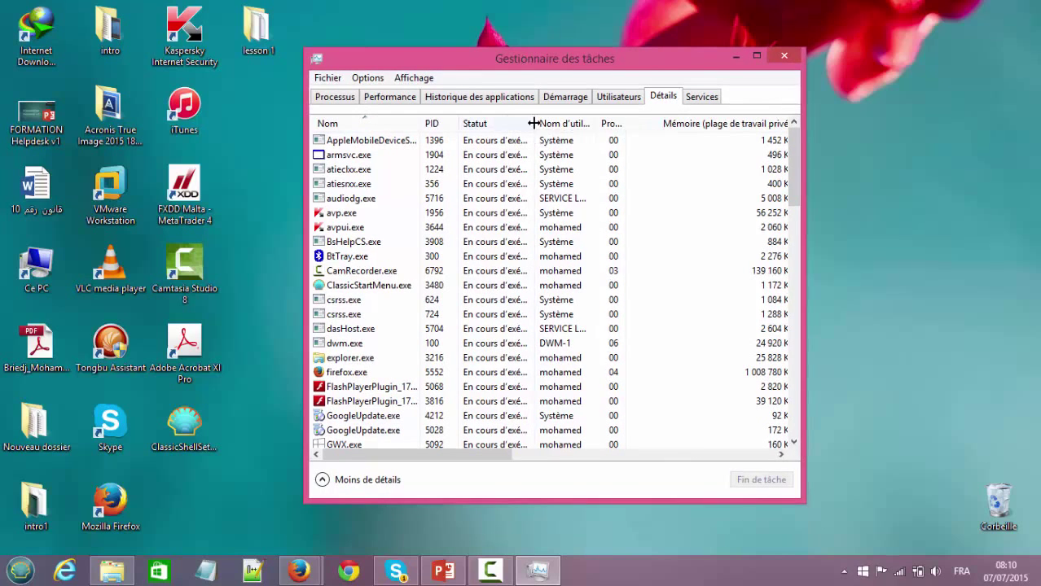
left_click_drag(534, 123, 553, 132)
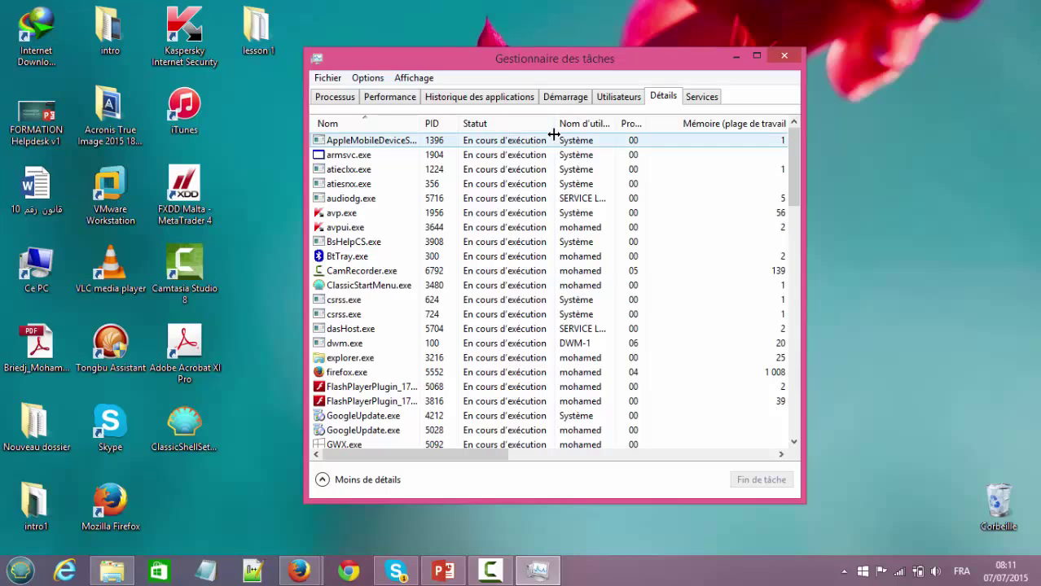
Look through the list of Windows services and return to the performance graphs.
left_click(709, 97)
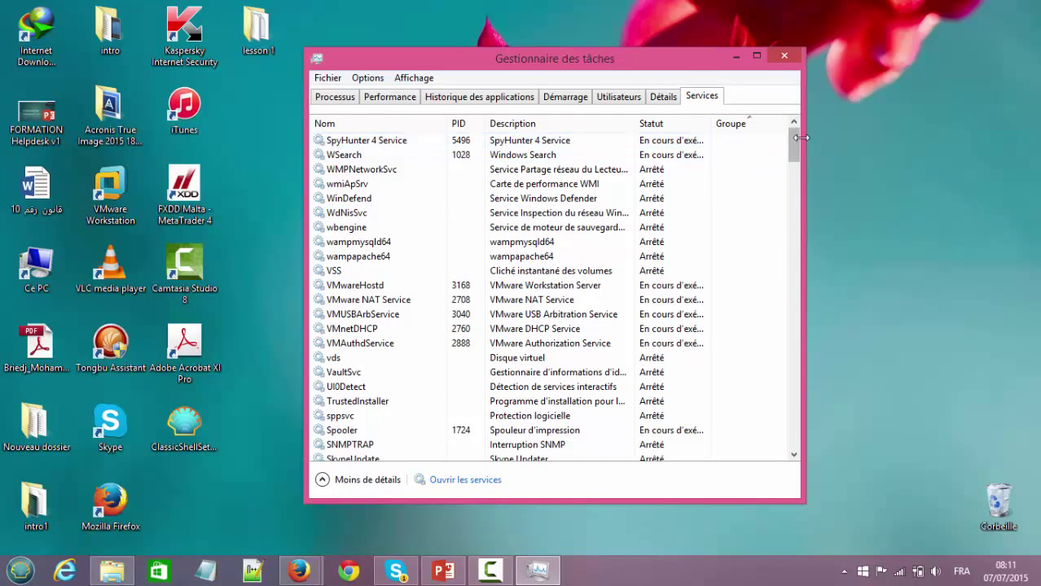
left_click_drag(797, 154, 801, 91)
left_click(403, 100)
left_click_drag(461, 60, 450, 74)
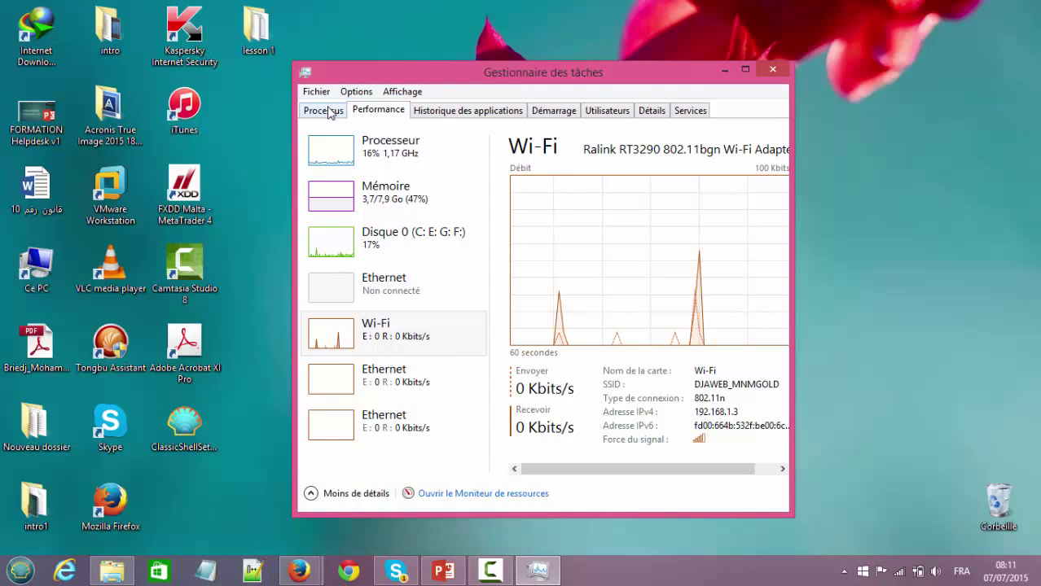